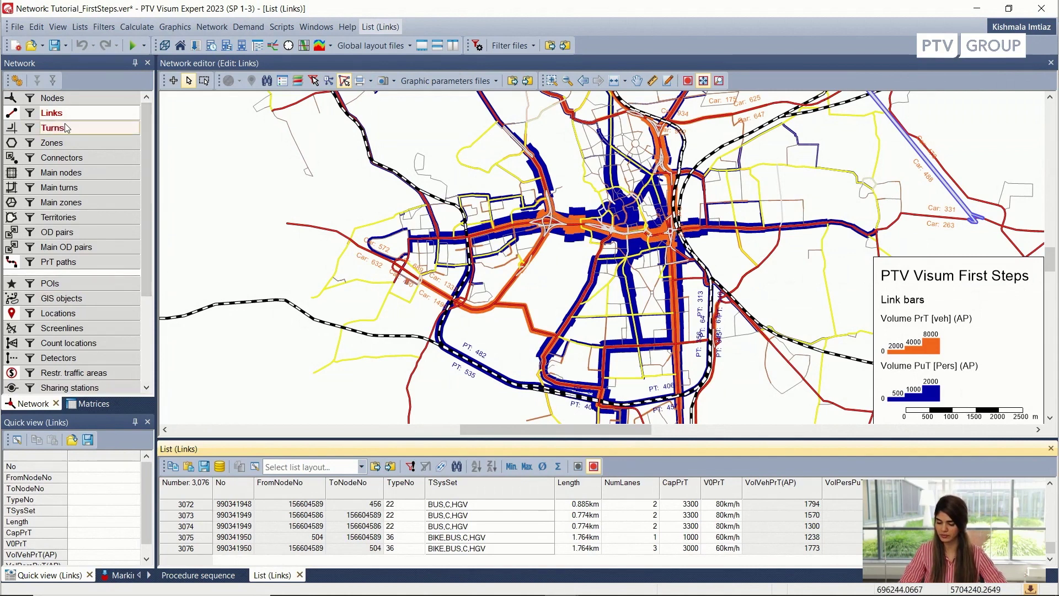
Show the Matrices tree and check the info for the 100 Car and 200 PT matrices.
click(94, 405)
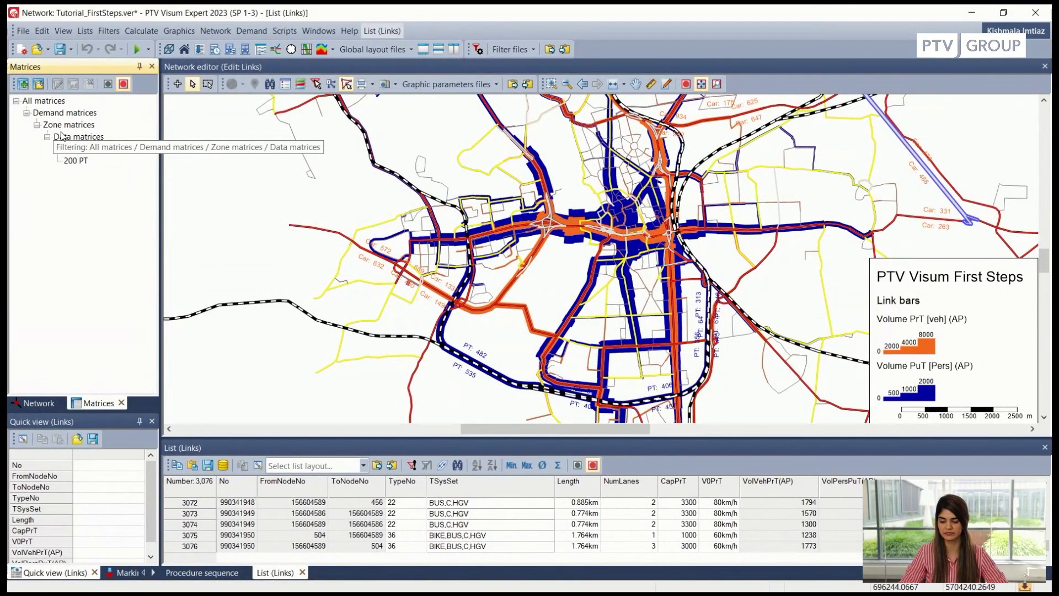
mouse_move(87, 153)
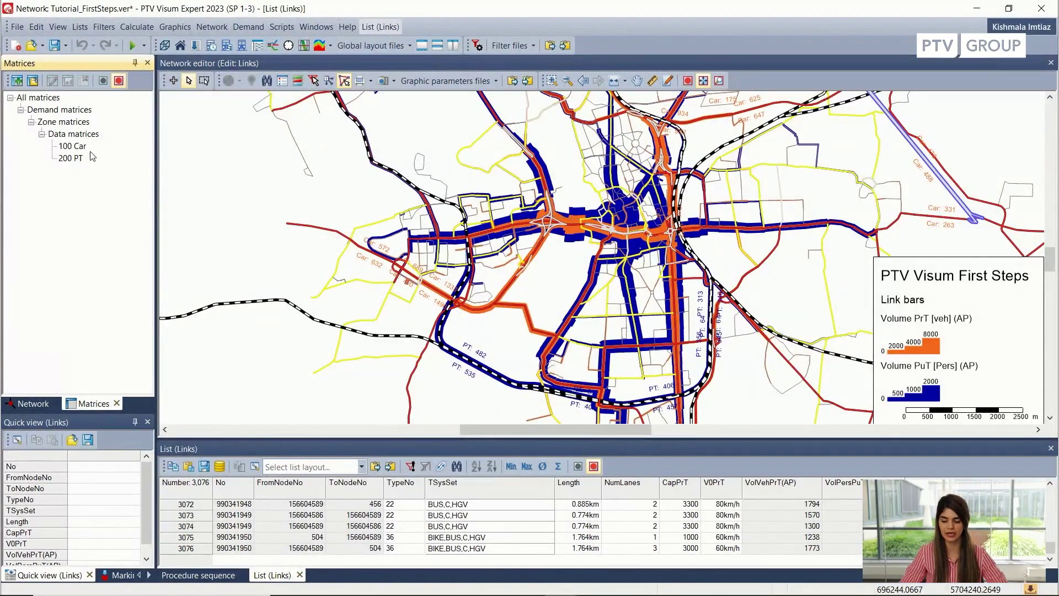
mouse_move(77, 164)
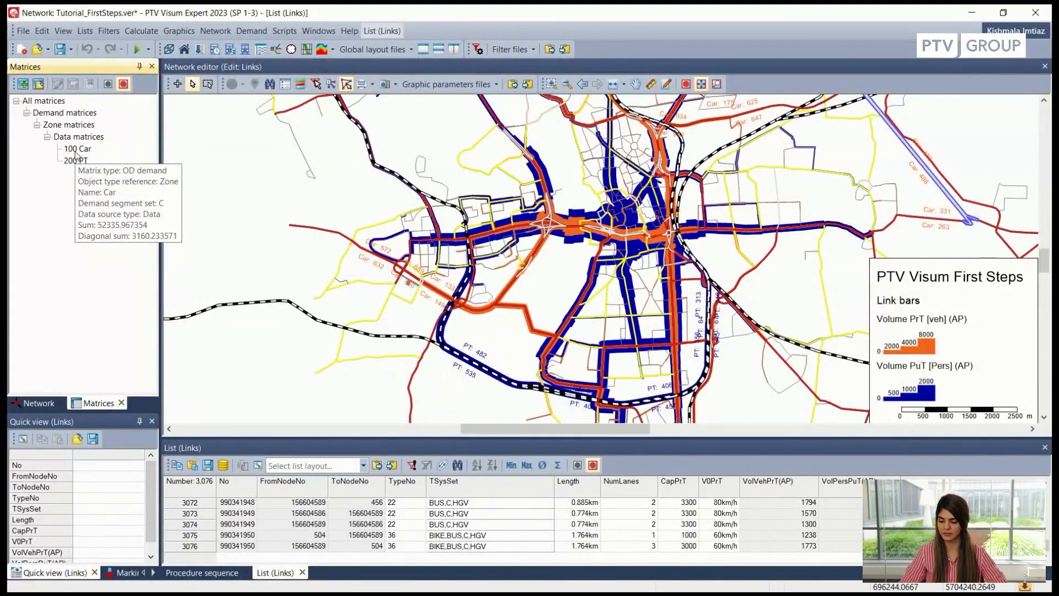
Open the 90×90 '100 Car' OD matrix in the Matrix editor and enlarge the editor pane.
double_click(76, 153)
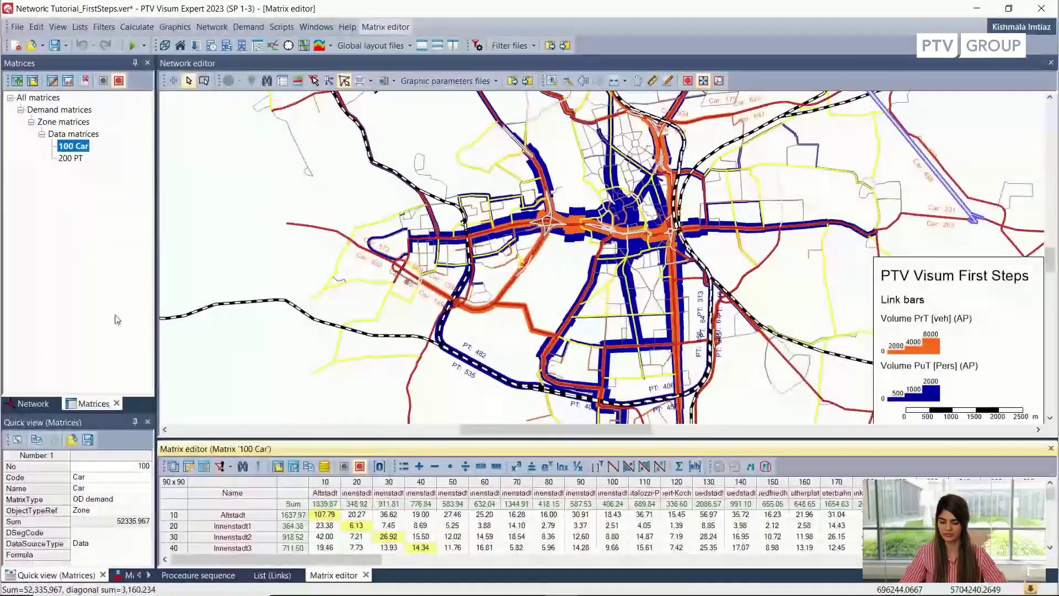
drag(549, 437, 554, 332)
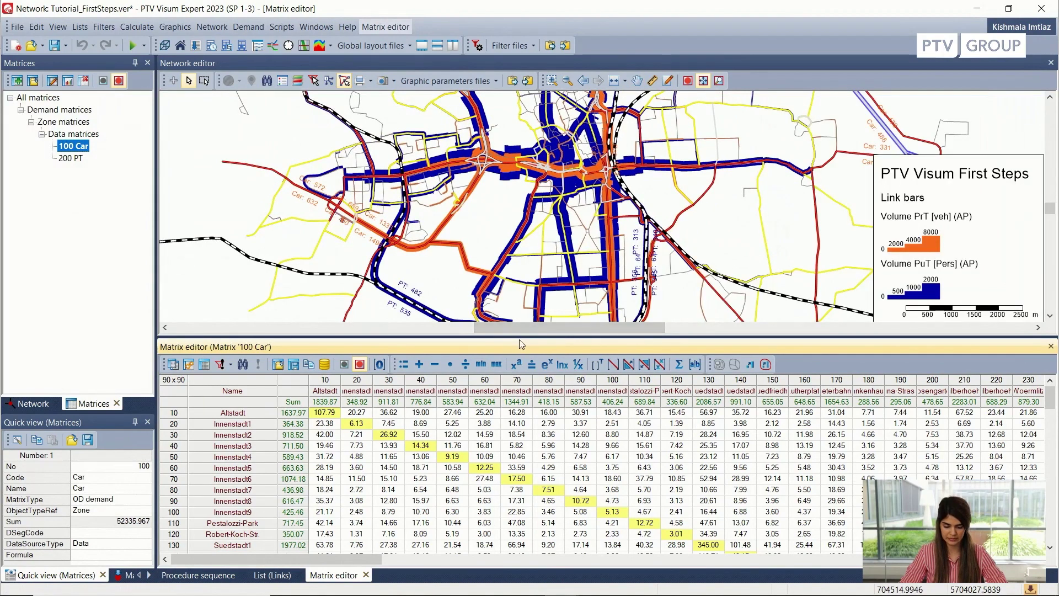
drag(520, 338, 531, 320)
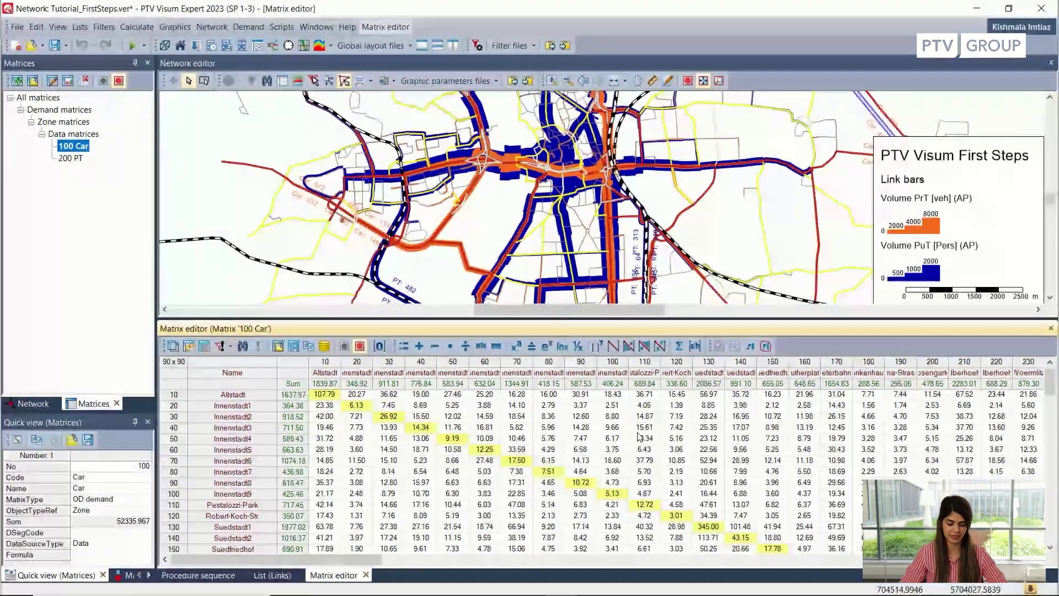
Mark OD pairs 50→110, 60→110 and finally 40→130 on the network map, then make the map taller.
click(643, 439)
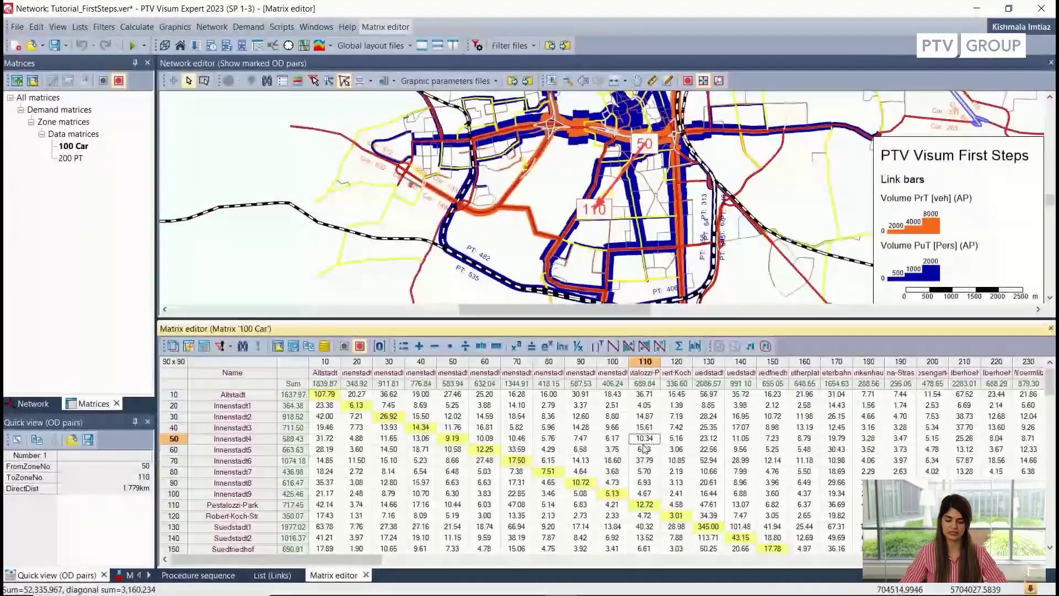
mouse_move(644, 447)
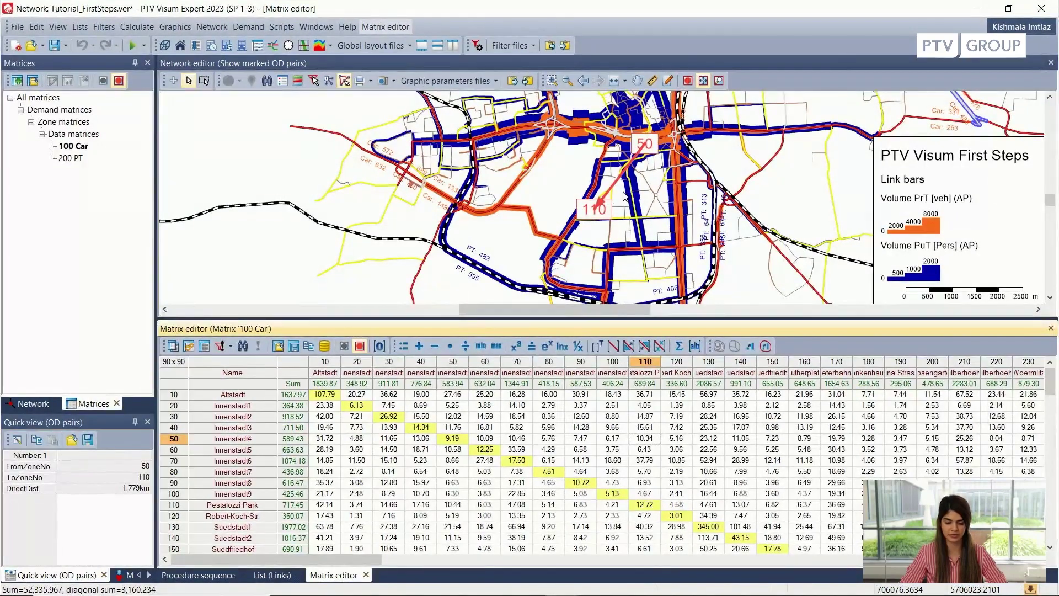
drag(622, 196, 607, 216)
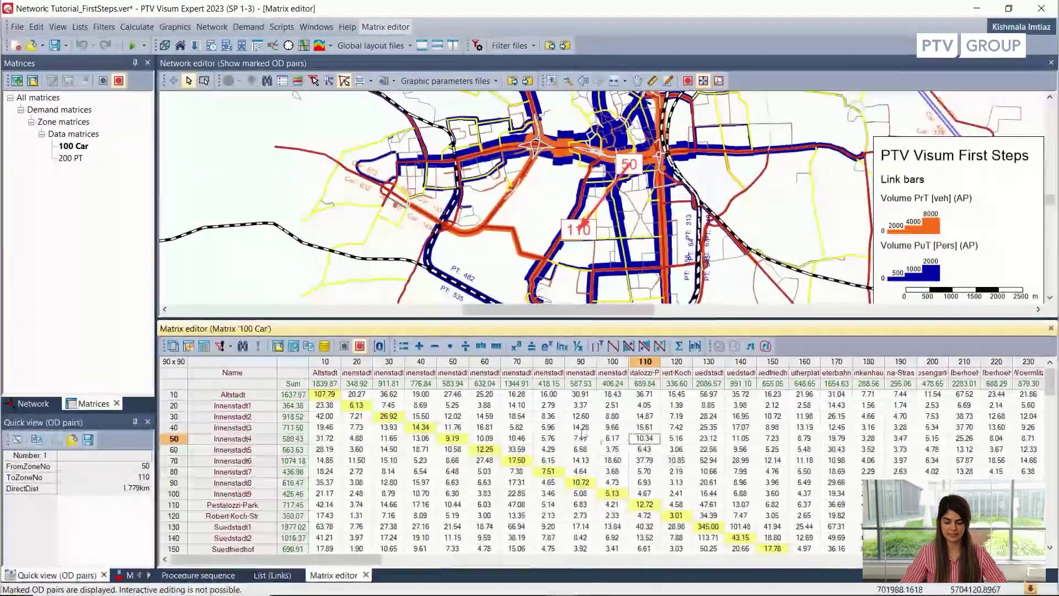
click(648, 451)
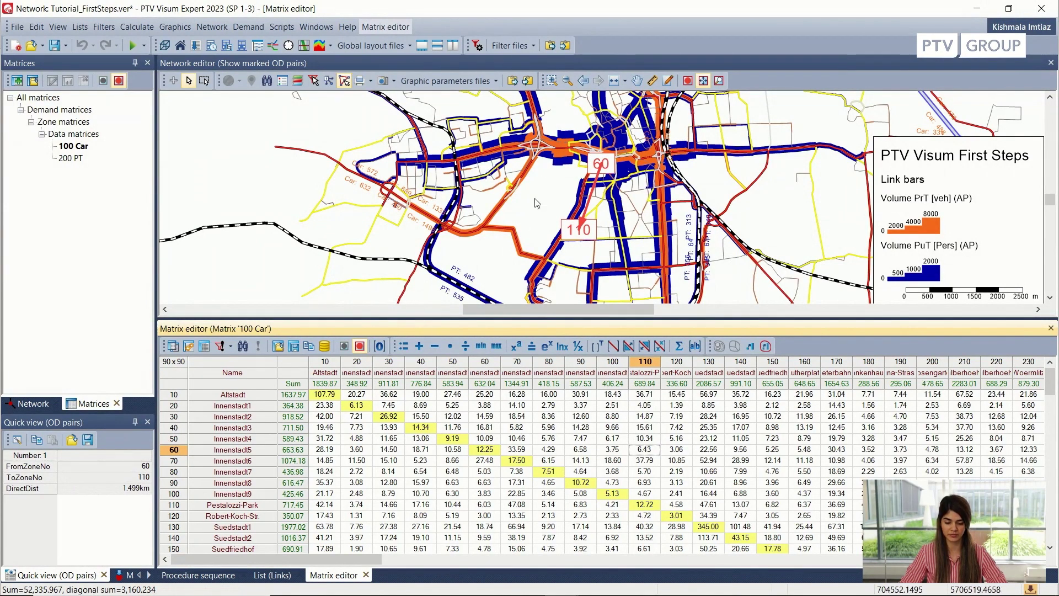
click(696, 462)
click(711, 428)
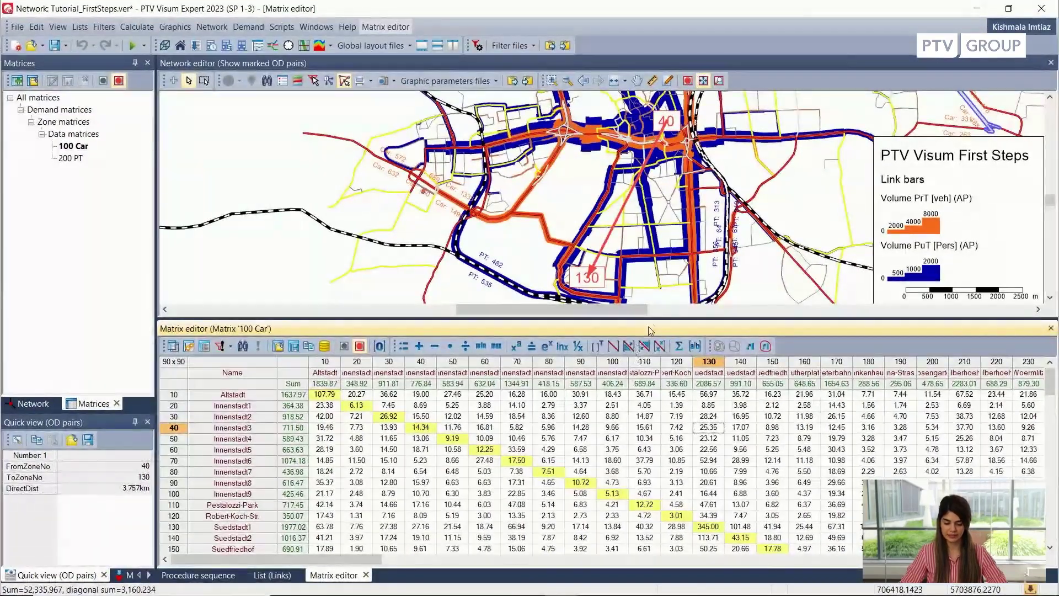
drag(653, 323, 650, 348)
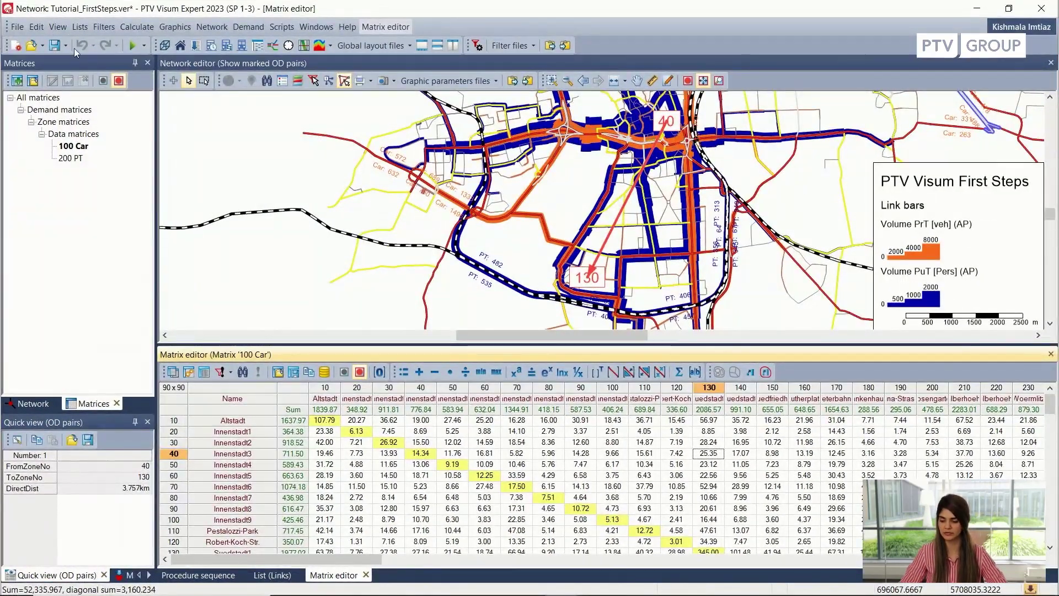
Open the Matrices list, shrink it, and show '100 Car' again in the Matrix editor.
click(78, 28)
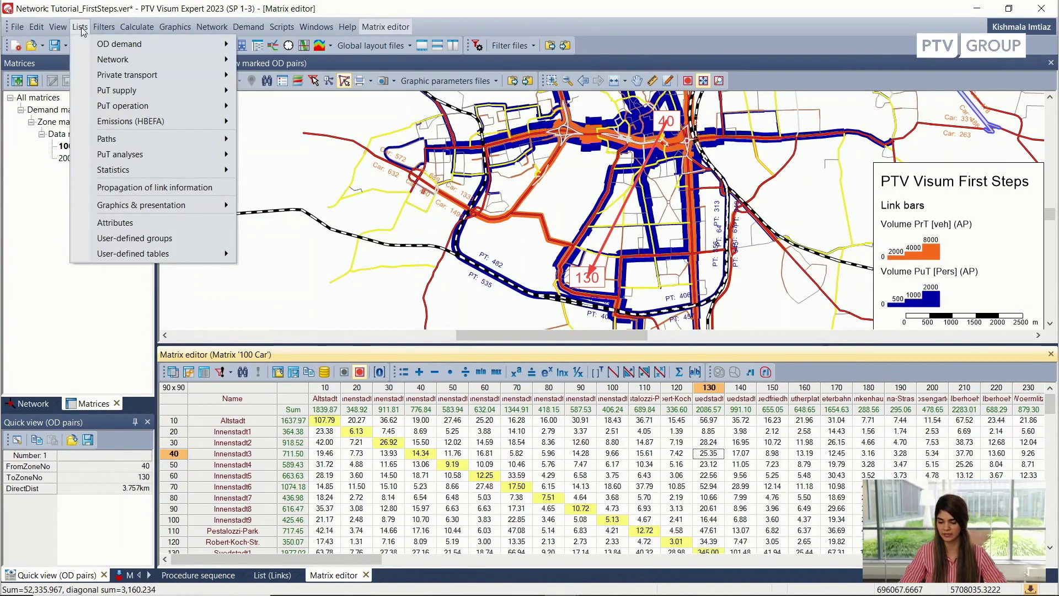
key(Down)
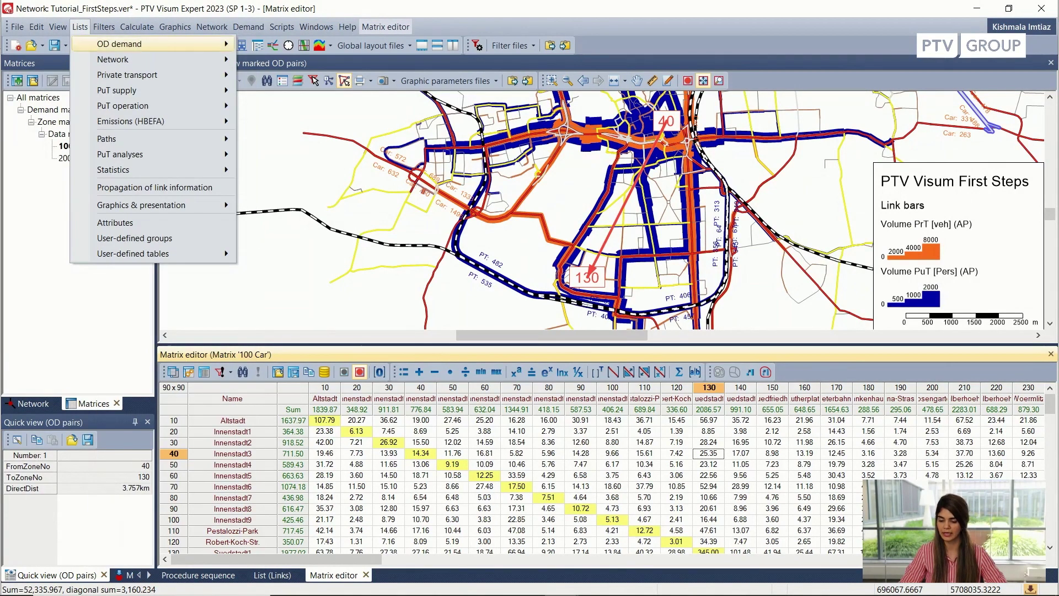
key(Right)
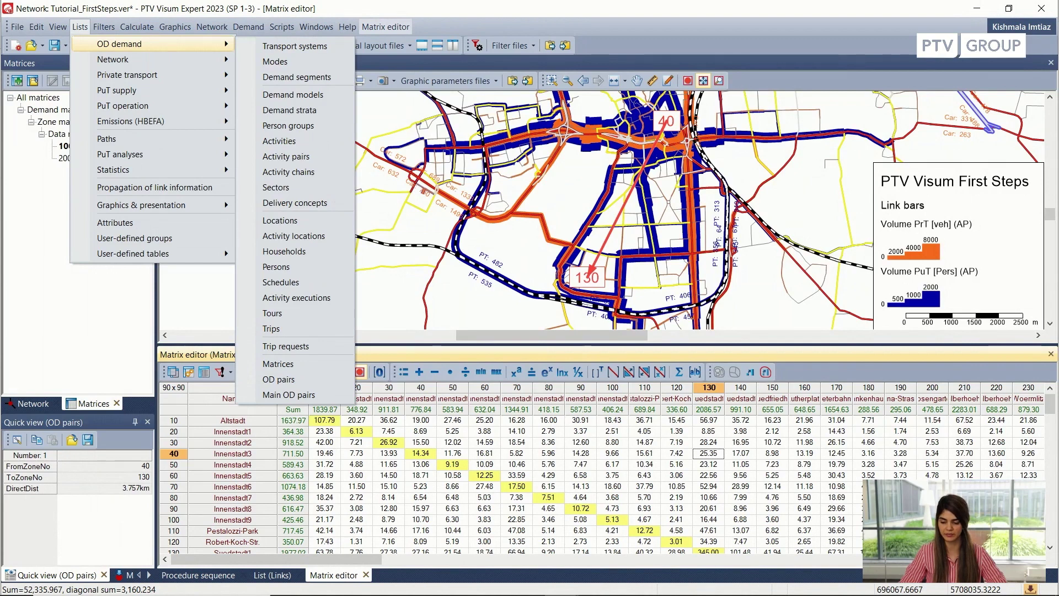
key(Up)
key(Up)
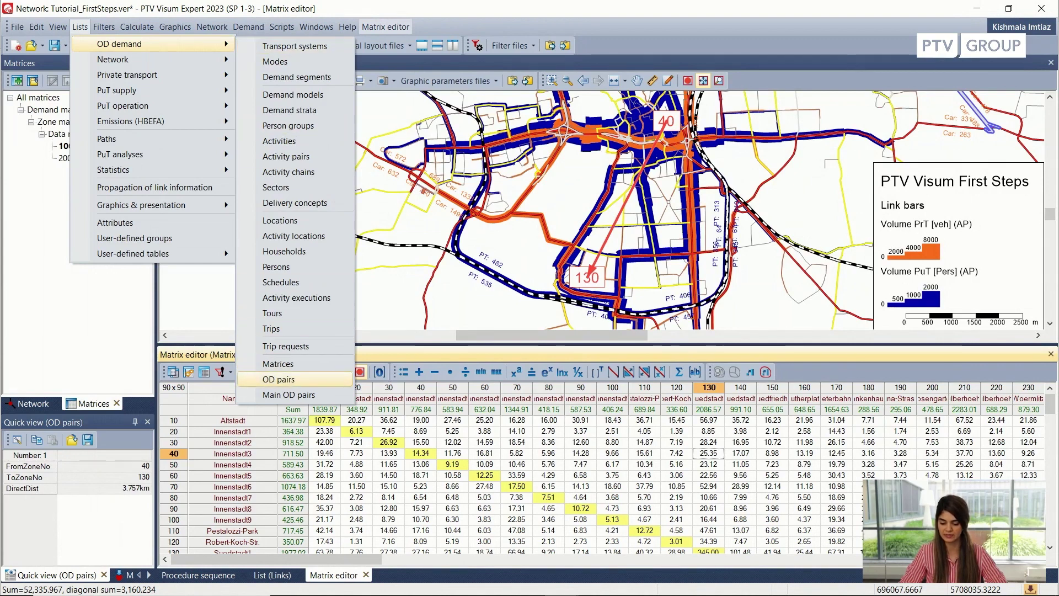
key(Up)
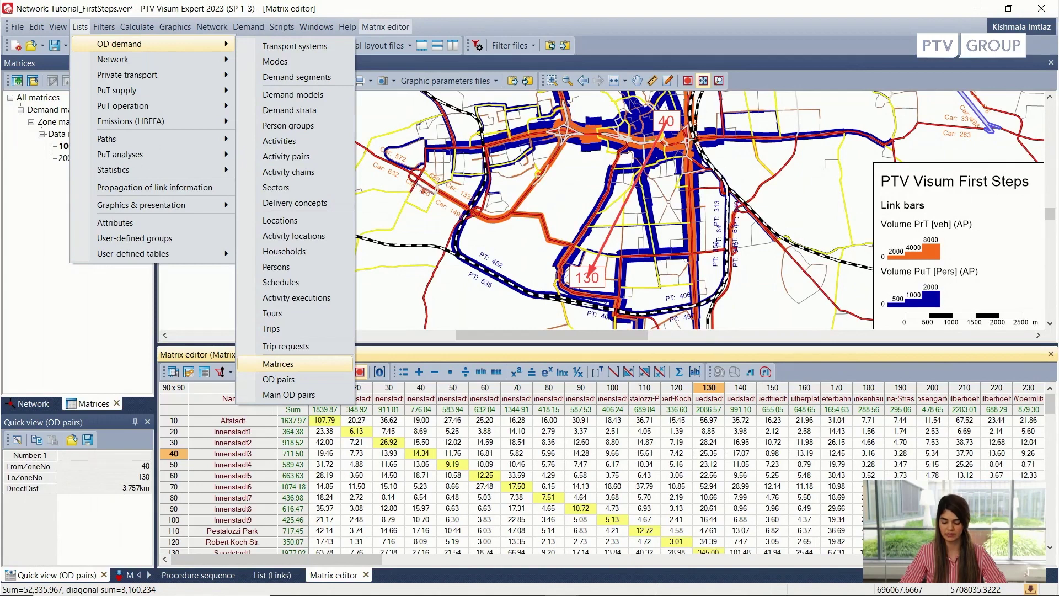
key(Return)
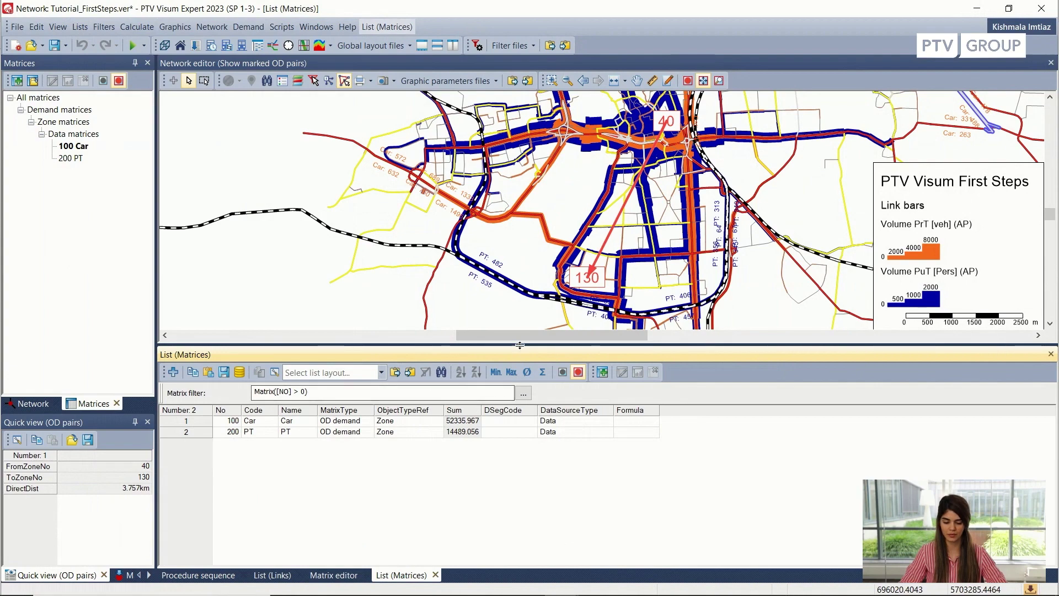
drag(521, 351, 520, 377)
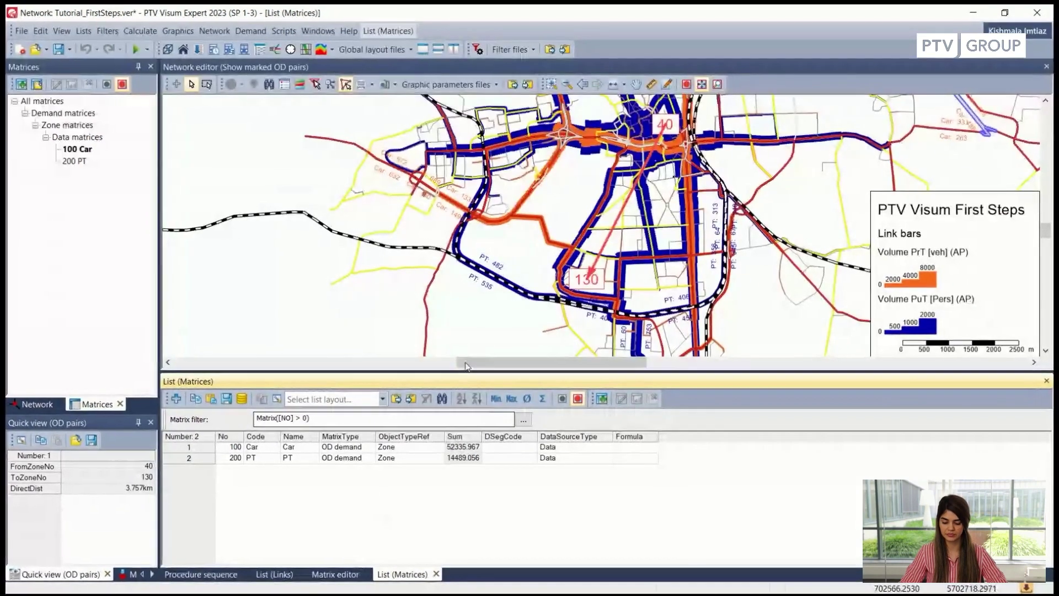
click(336, 573)
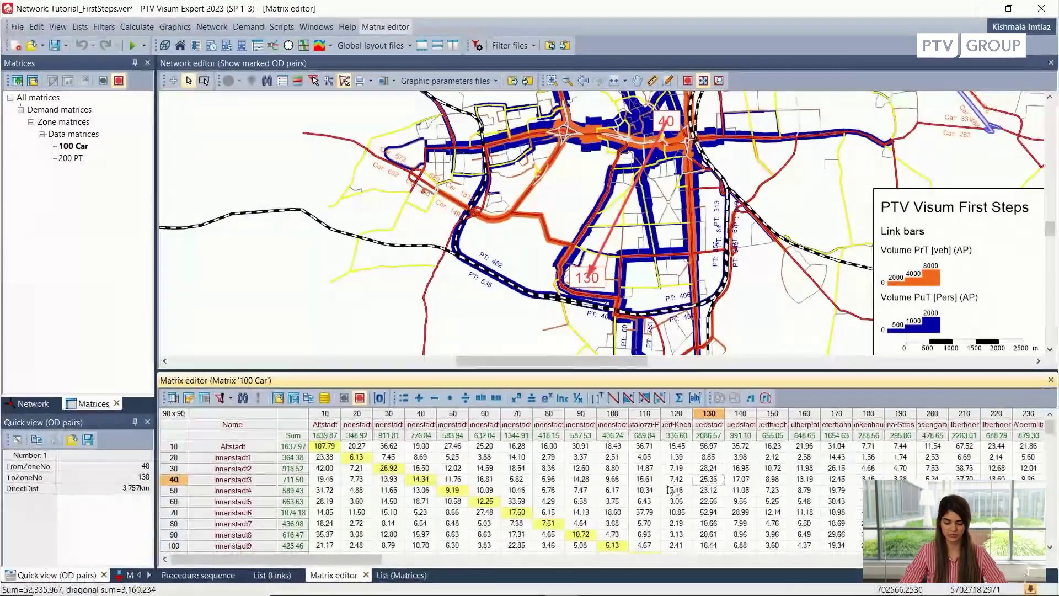
Enter 20 for the zone 40 to 110 car demand and highlight the edited value.
click(644, 479)
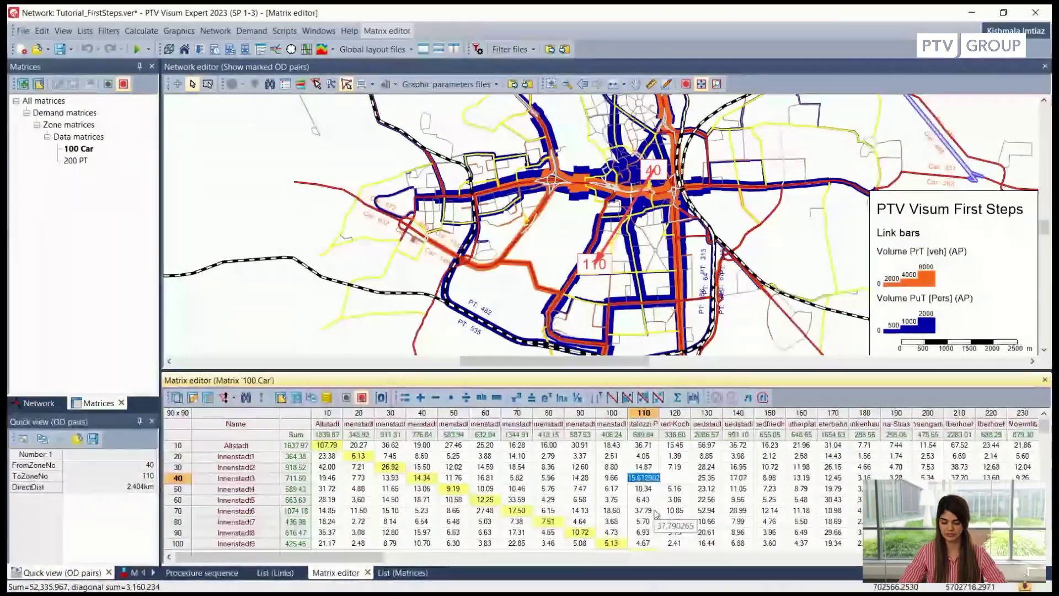
text(20)
click(689, 512)
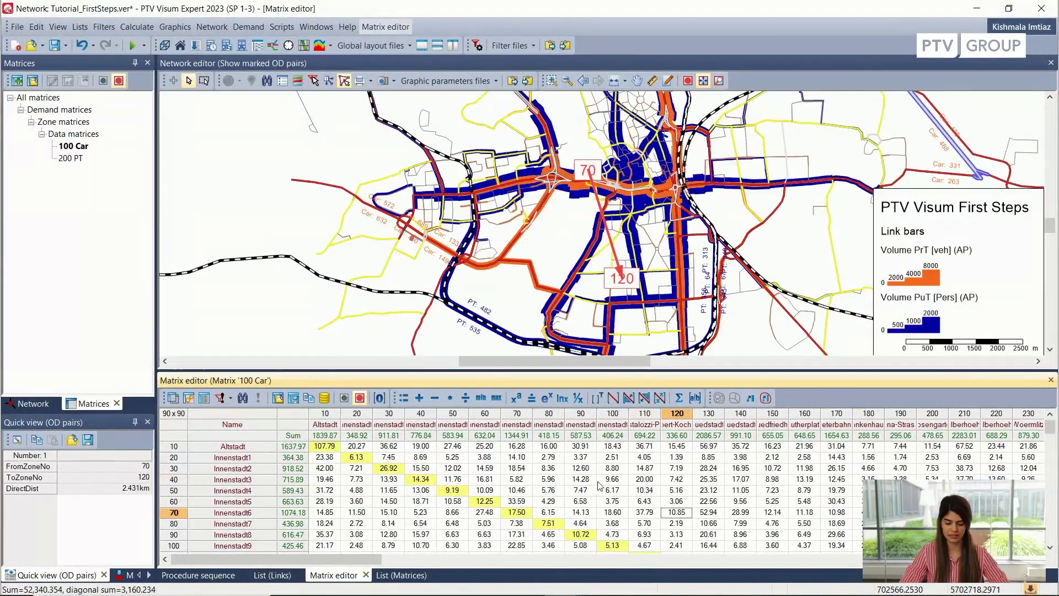
click(640, 478)
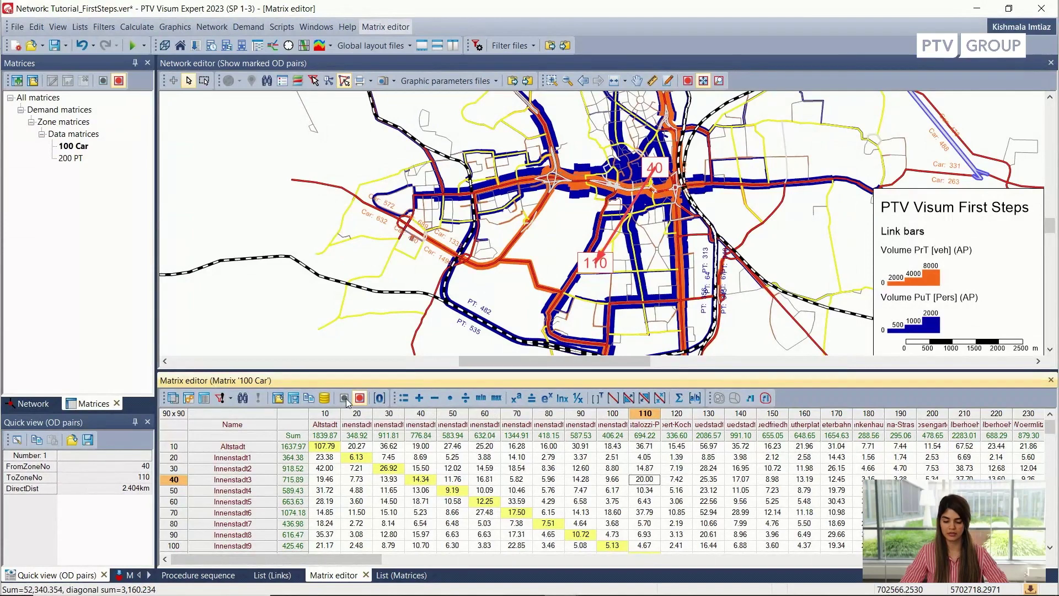
click(343, 399)
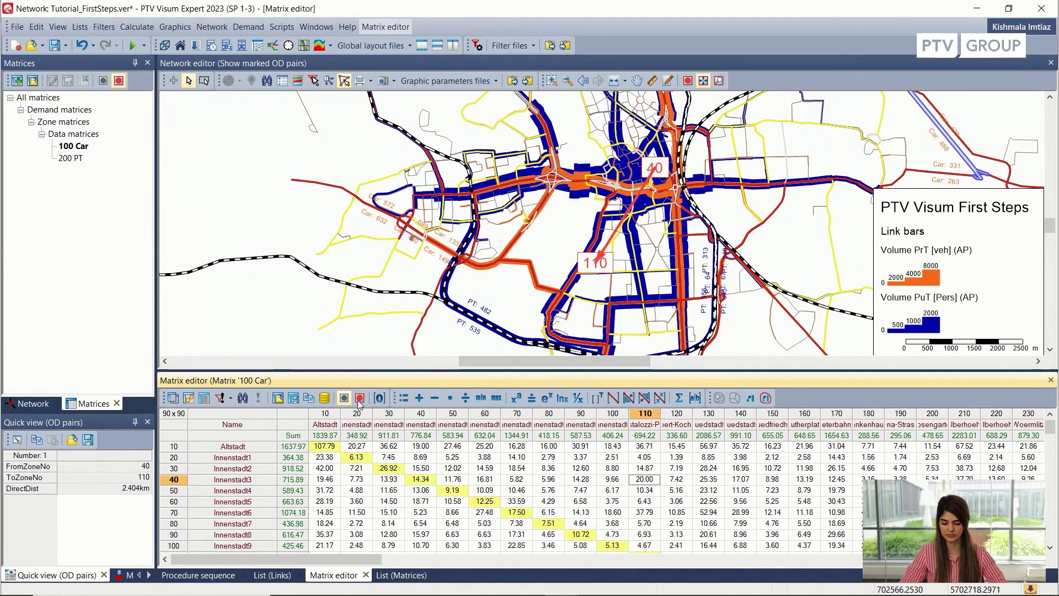
click(360, 401)
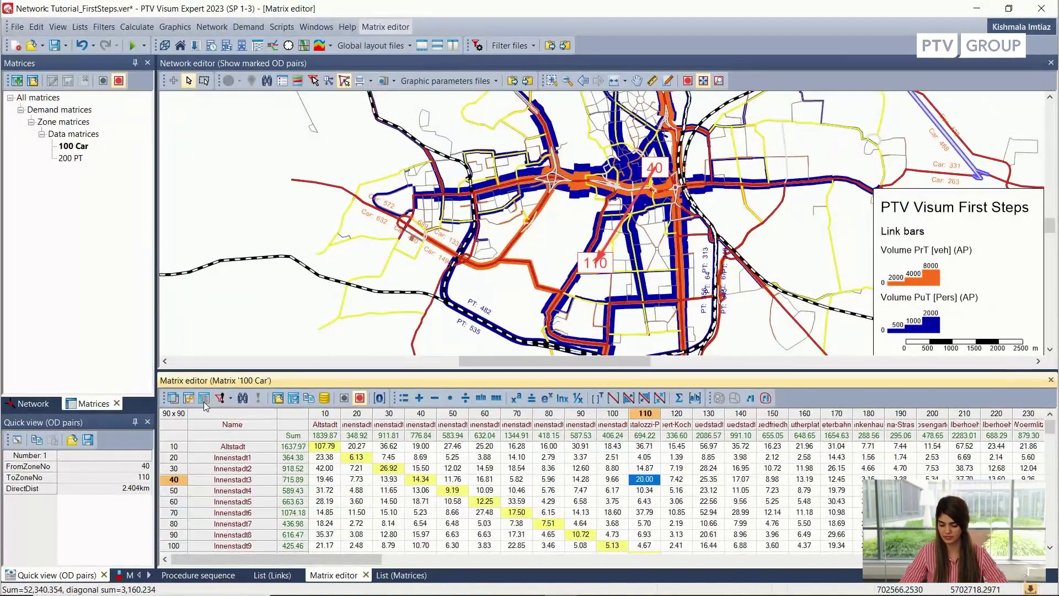
Switch the '100 Car' matrix editor to List view of From–To OD pairs and enlarge the table.
click(208, 398)
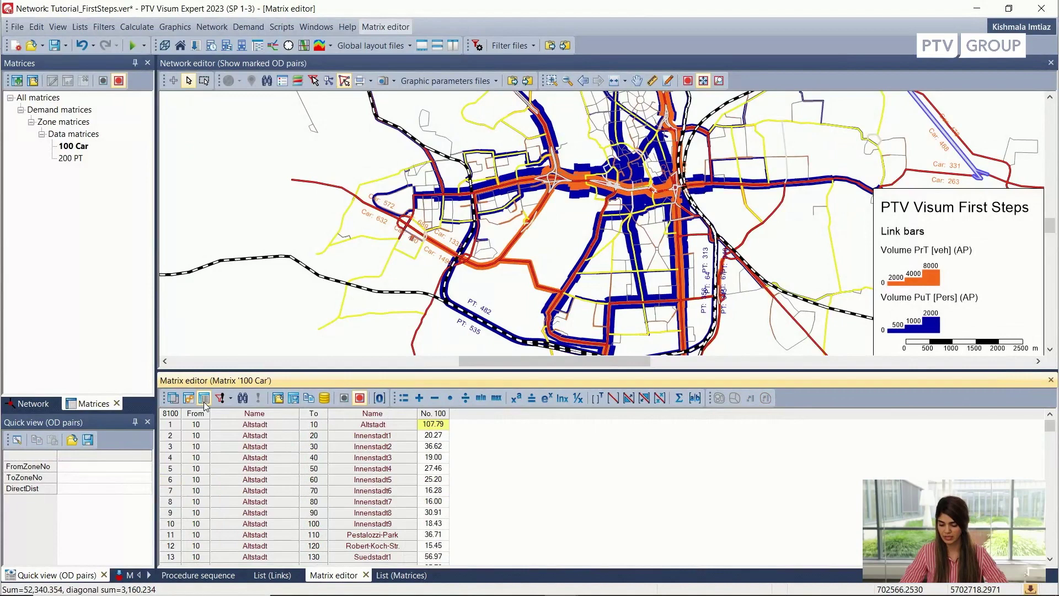
click(188, 397)
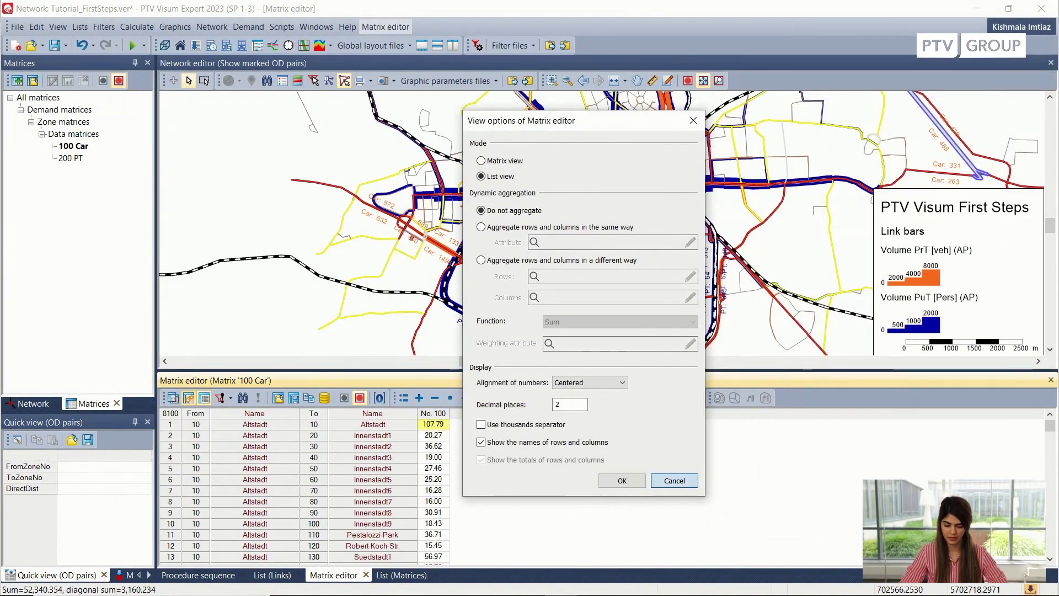
key(Return)
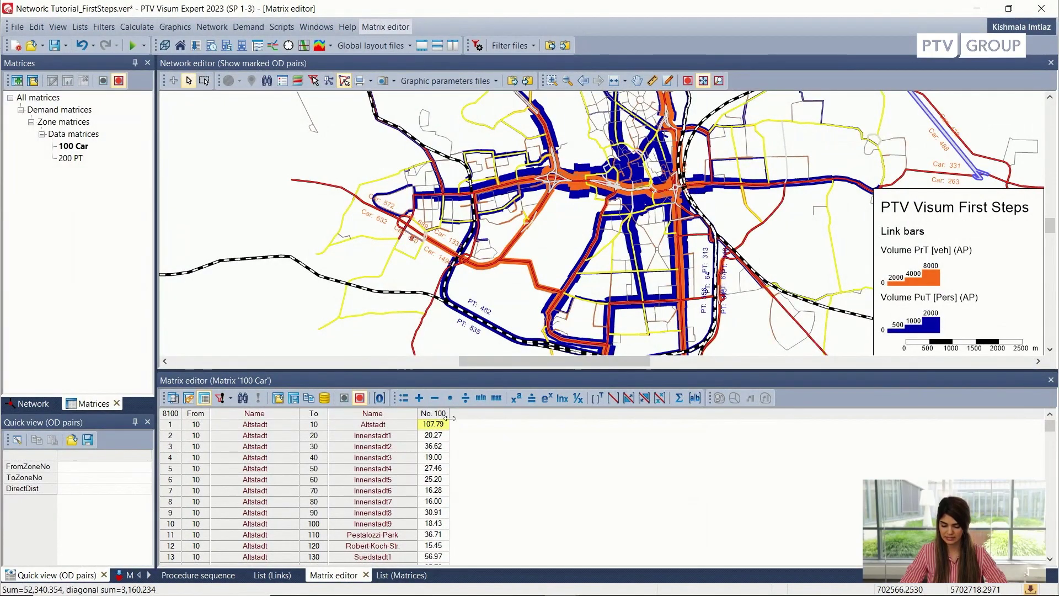
drag(493, 371, 476, 188)
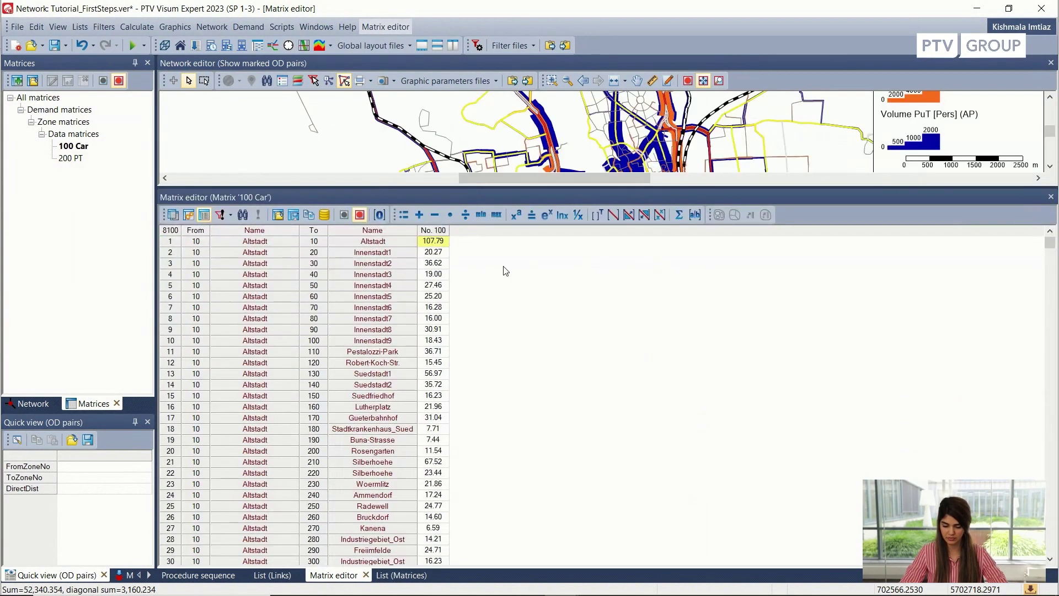
Select the No. 100 demand column and sort the OD pairs ascending.
click(440, 231)
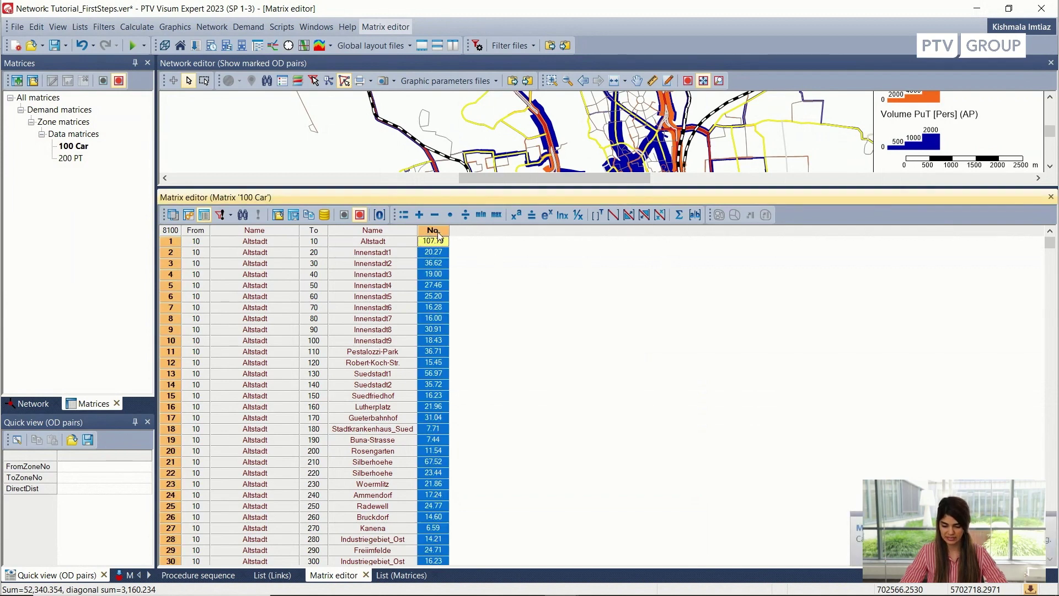
click(453, 265)
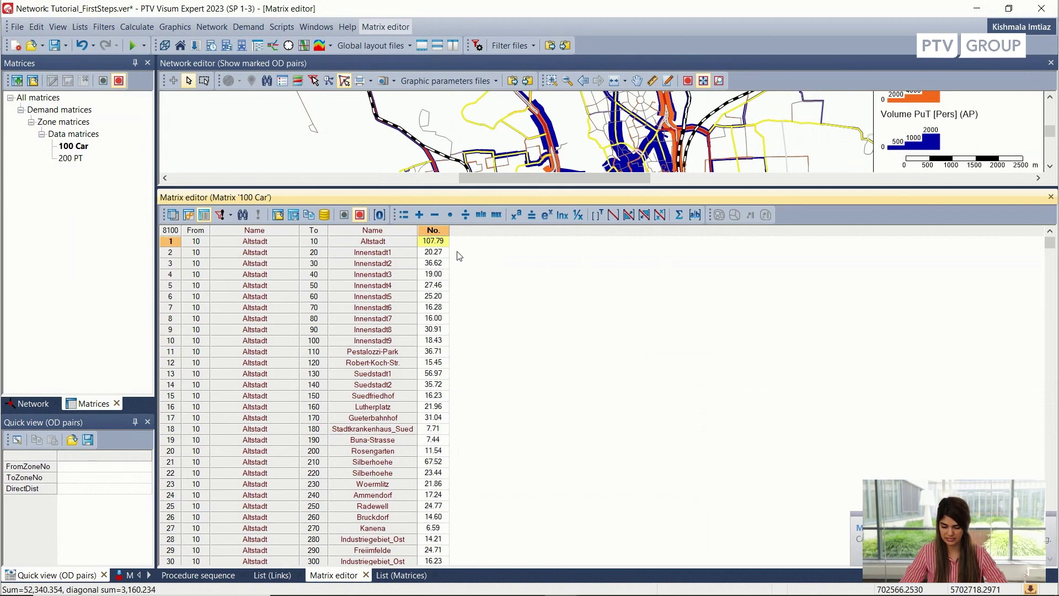
click(432, 230)
right_click(428, 229)
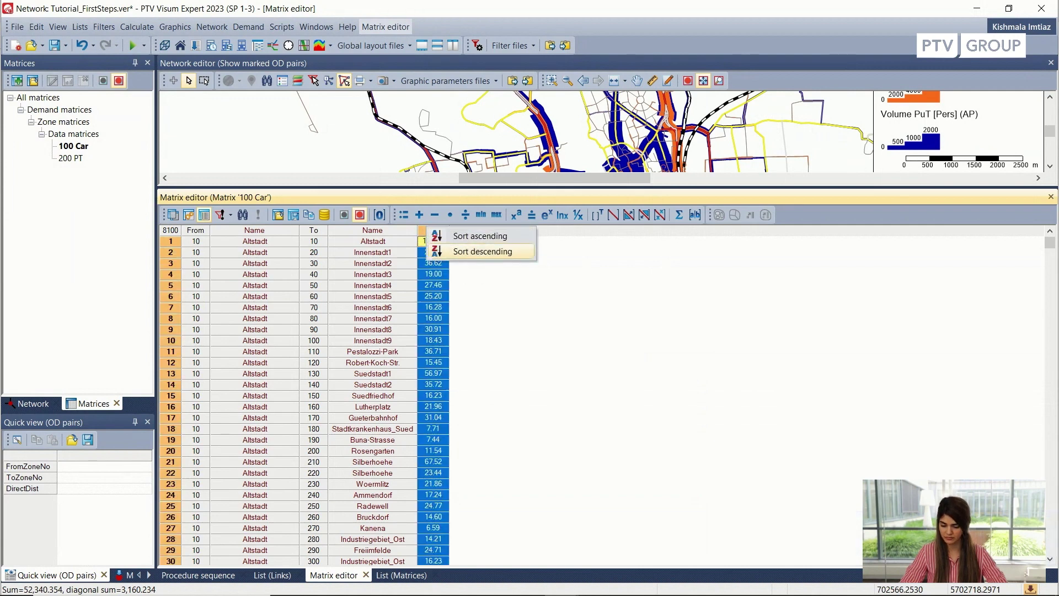
click(475, 237)
Re-sort descending so 550→550 at 361.90 leads, and inspect the top two OD pairs.
right_click(445, 236)
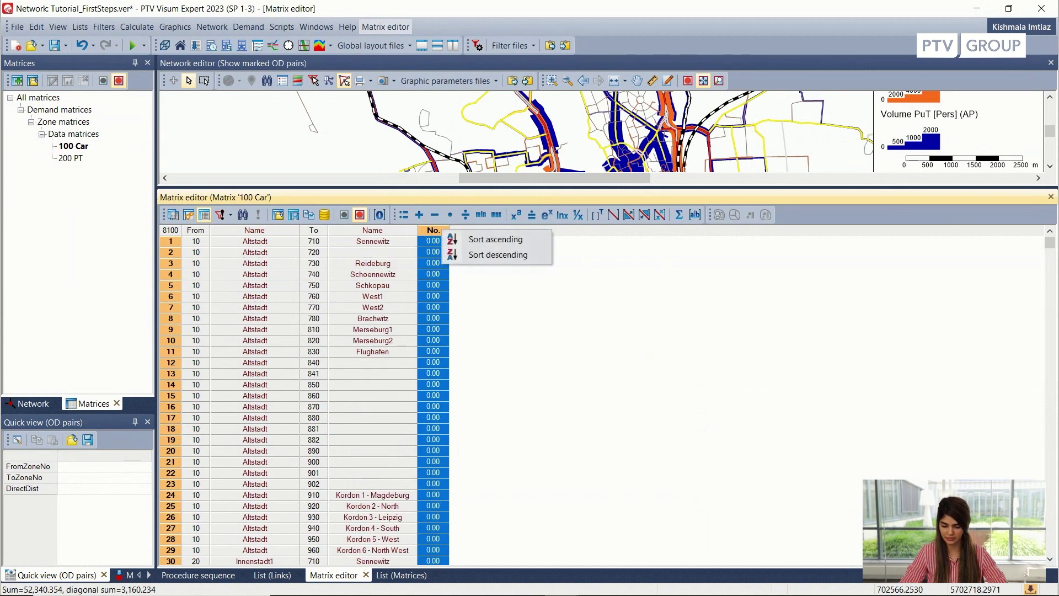
click(455, 253)
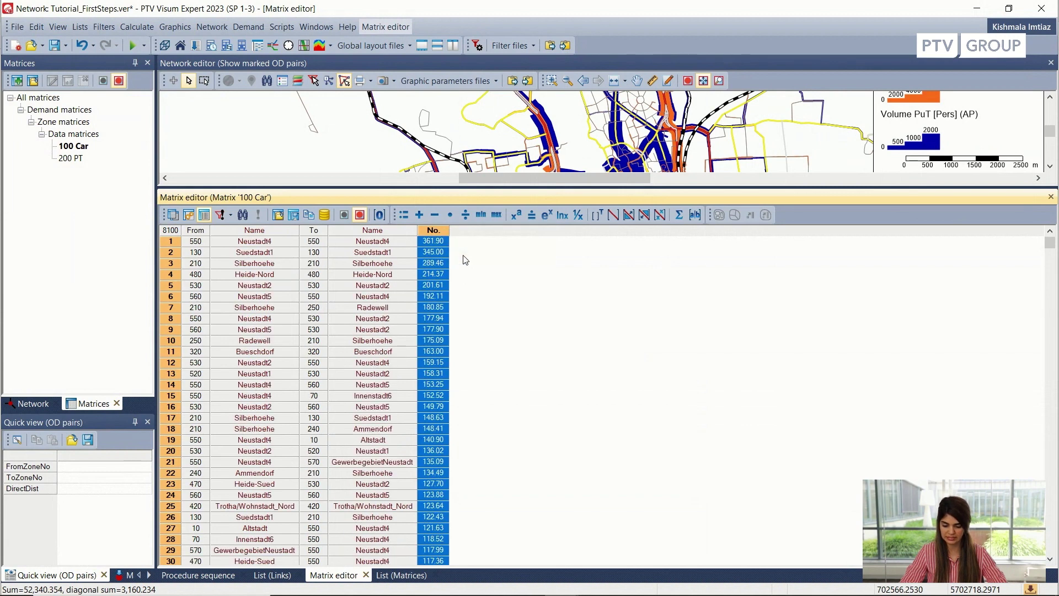
click(425, 247)
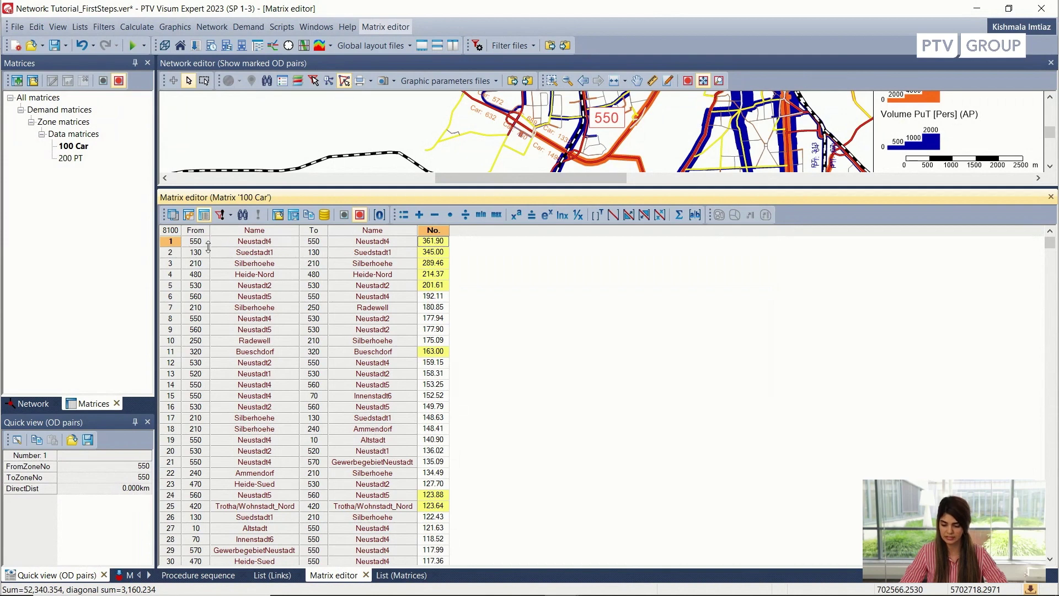
click(175, 252)
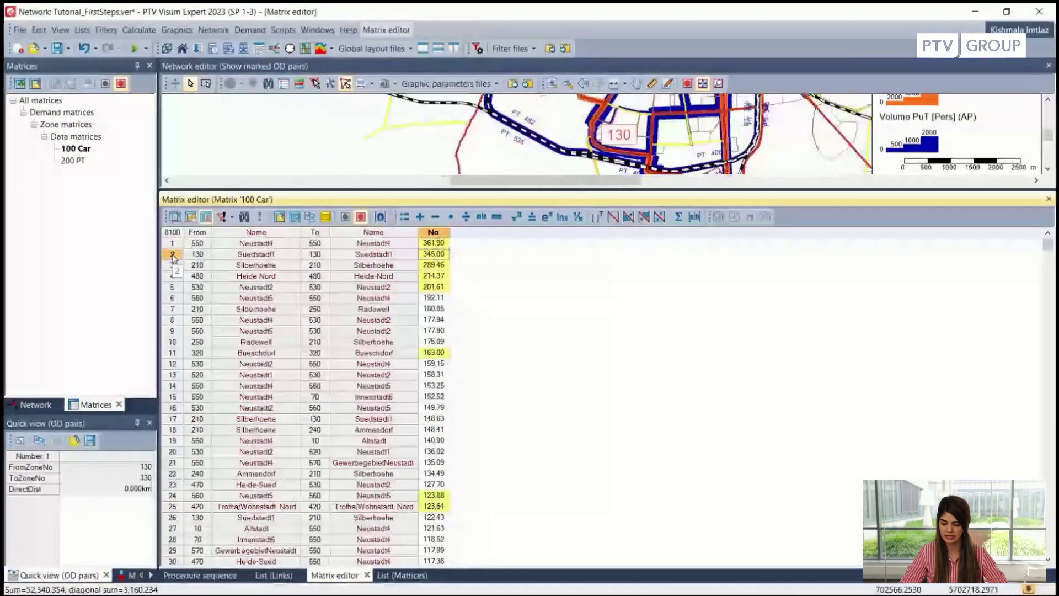